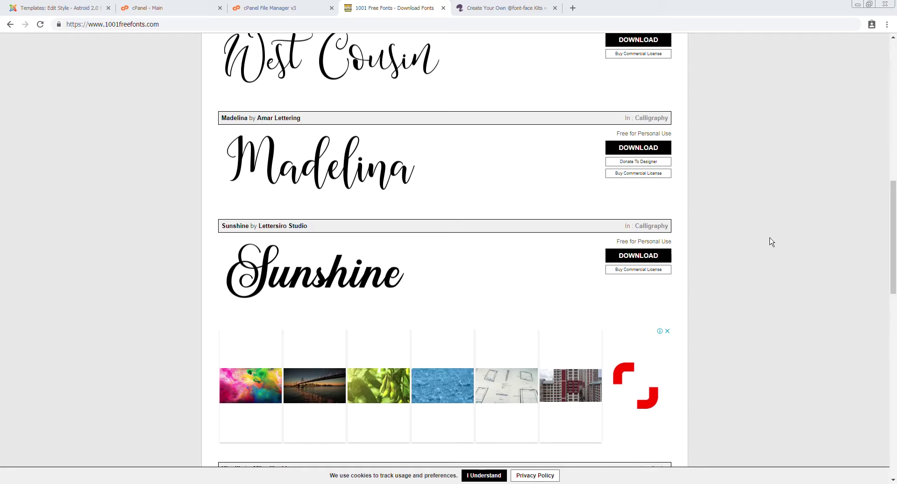
# Download the West Cousin font, take West Cousin.ttf out of the downloaded archive, and close the archive
pyautogui.scroll(4, 481, 240)
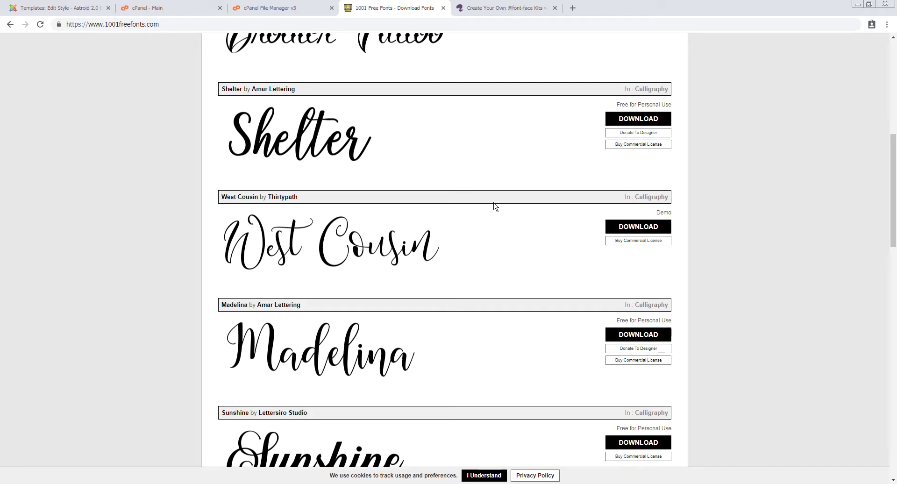
pyautogui.click(635, 228)
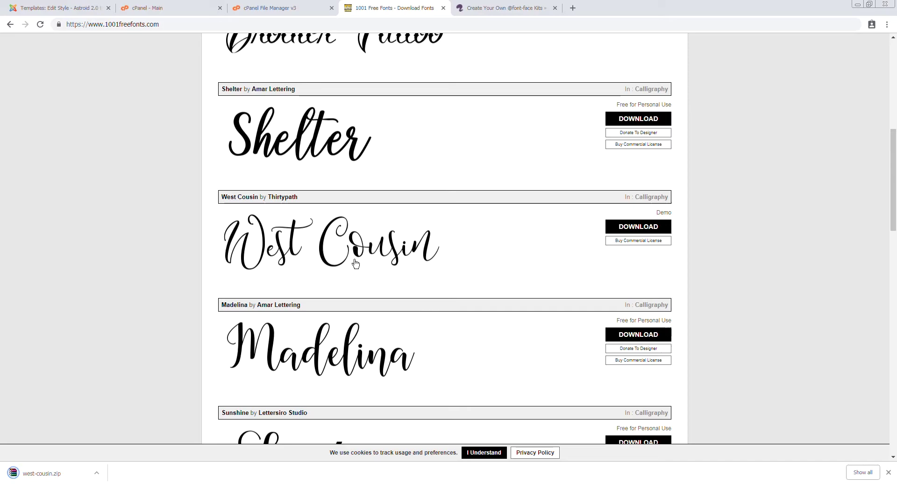
pyautogui.click(39, 474)
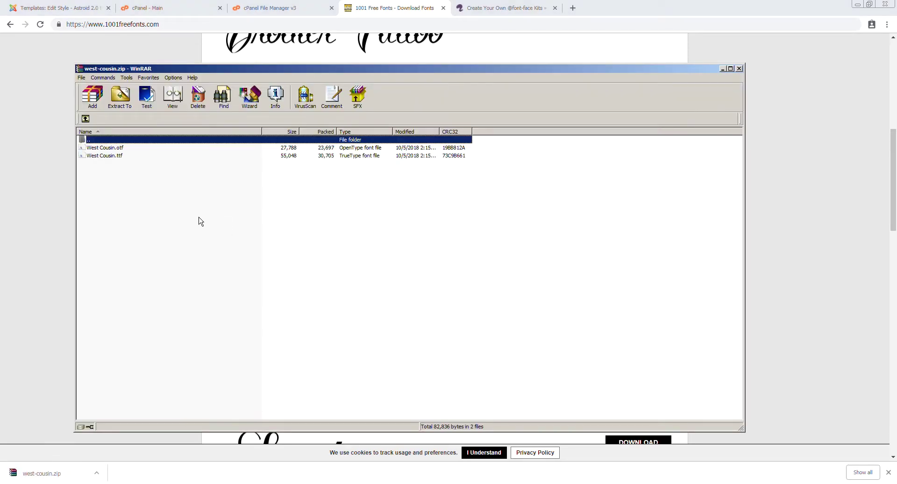
pyautogui.click(117, 157)
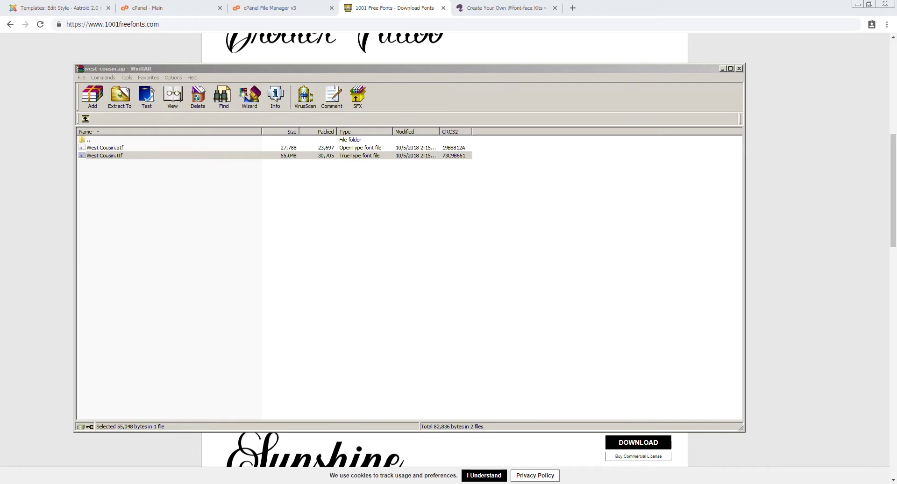
pyautogui.click(106, 156)
pyautogui.click(740, 69)
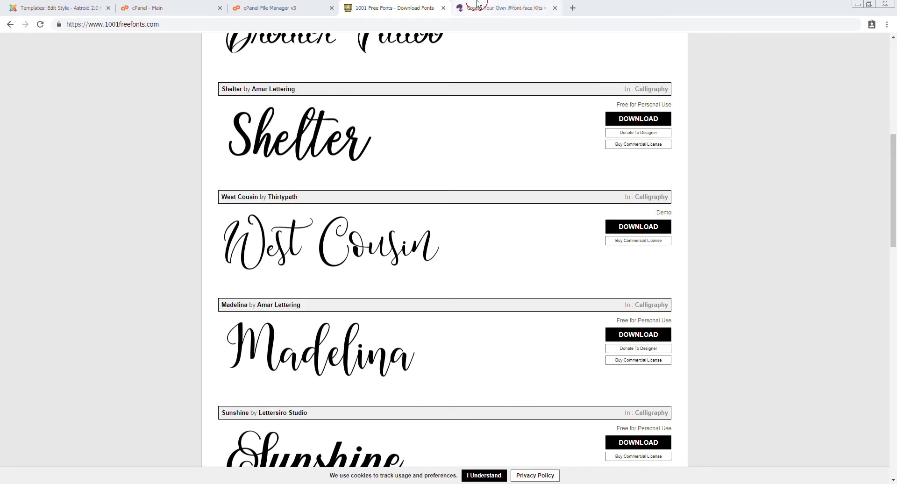
# Convert West Cousin.ttf in the Font Squirrel Webfont Generator, accepting the web-embedding agreement, and download the kit
pyautogui.click(465, 8)
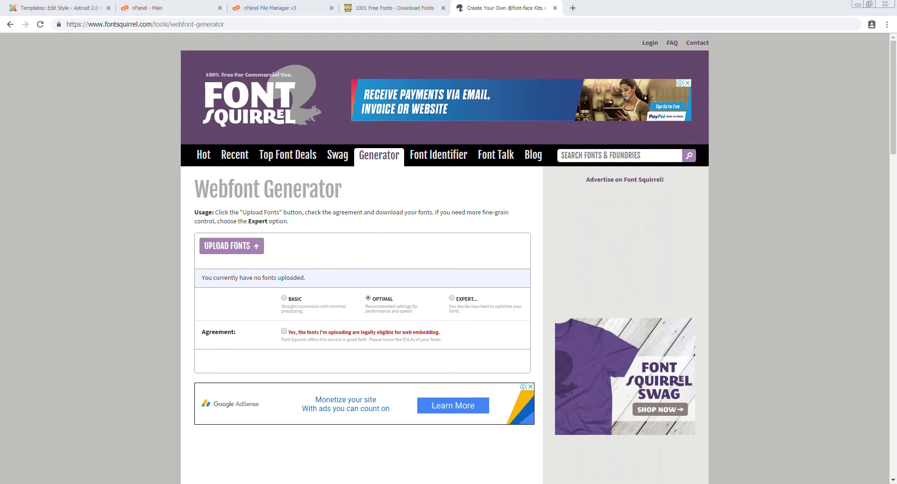
pyautogui.moveTo(164, 271)
pyautogui.mouseDown()
pyautogui.moveTo(260, 255)
pyautogui.moveTo(248, 245)
pyautogui.mouseUp()
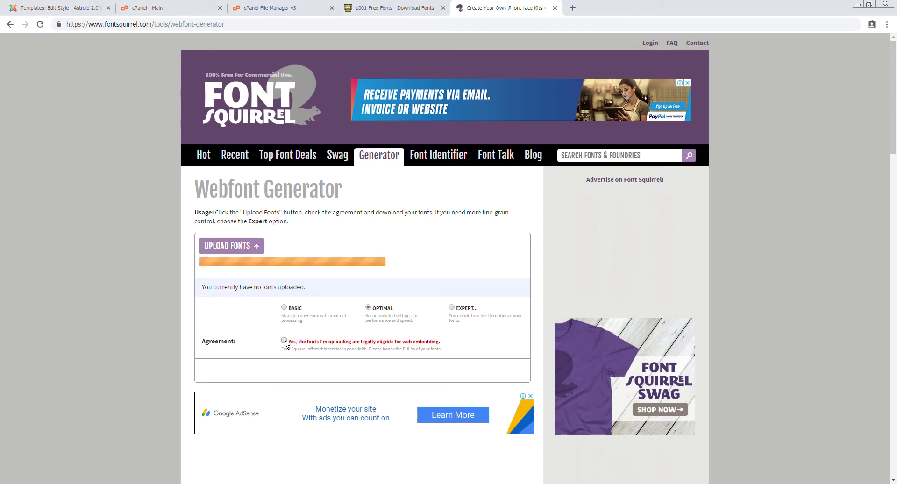
pyautogui.click(284, 341)
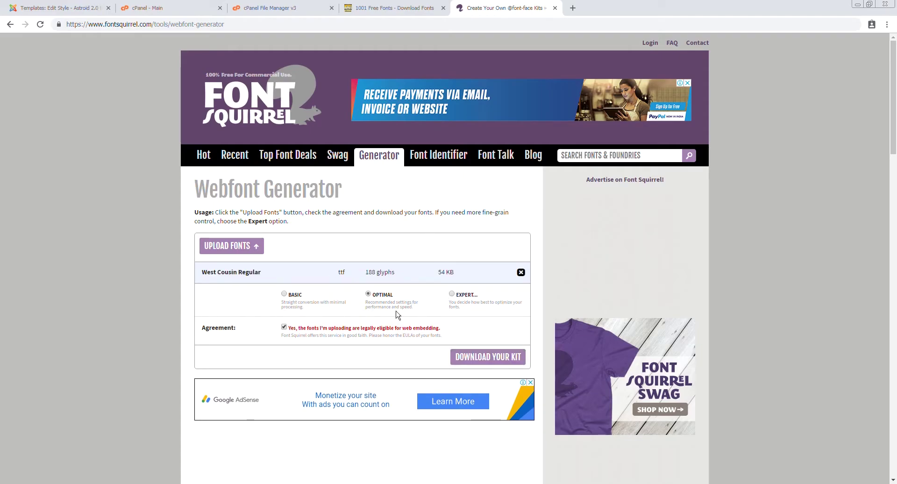
pyautogui.click(475, 359)
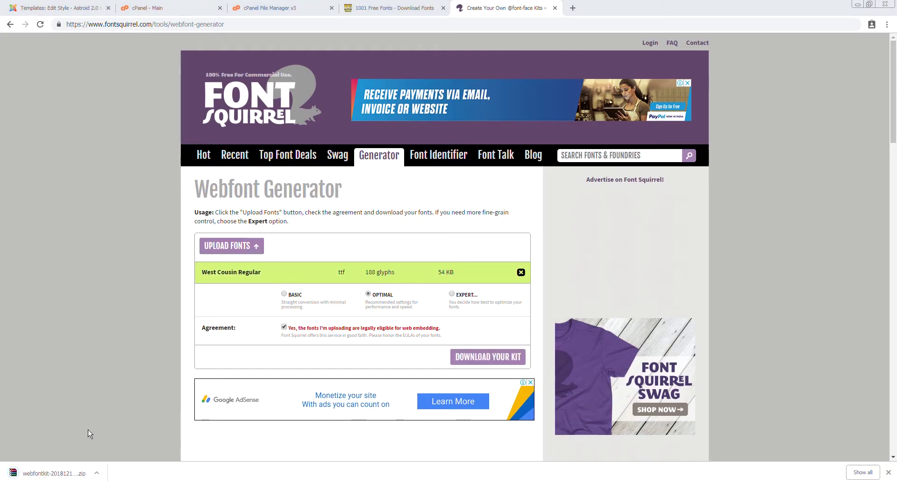
# Examine the contents of the downloaded web font kit archive, including stylesheet.css and the WOFF and WOFF2 font files
pyautogui.click(45, 473)
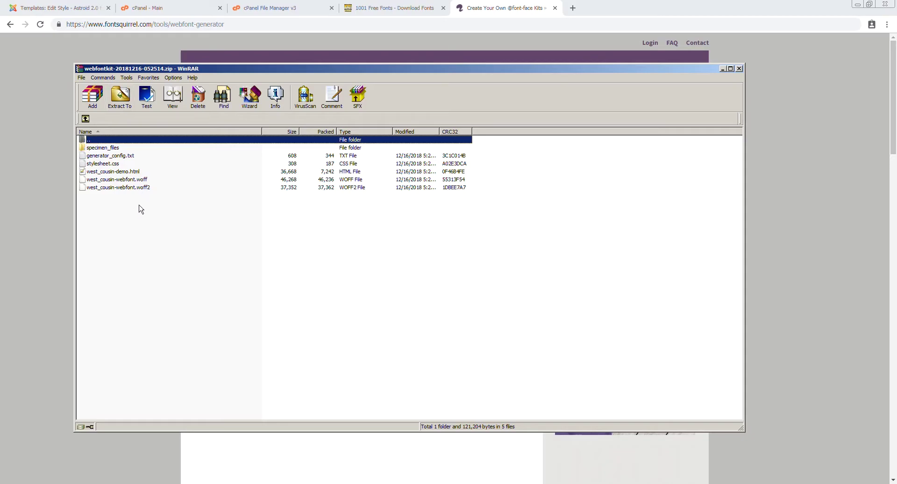
pyautogui.click(132, 180)
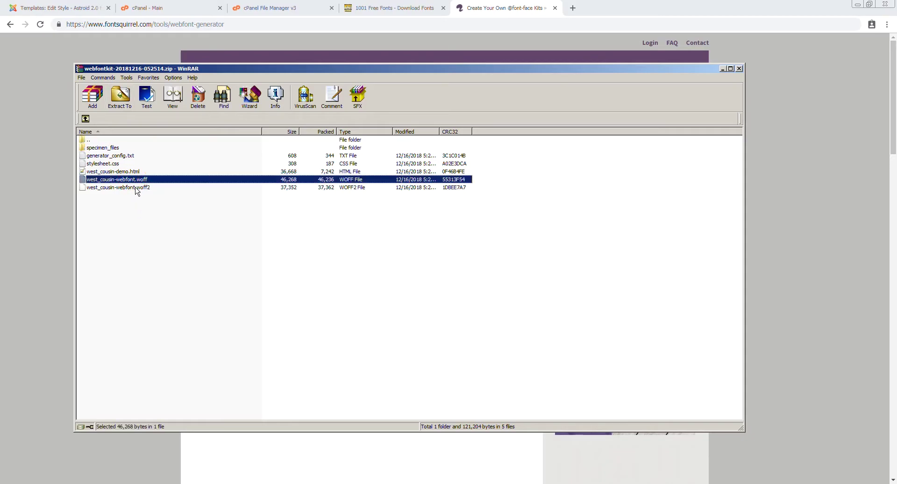
pyautogui.click(137, 189)
pyautogui.click(136, 179)
pyautogui.click(153, 187)
pyautogui.click(143, 179)
pyautogui.click(148, 188)
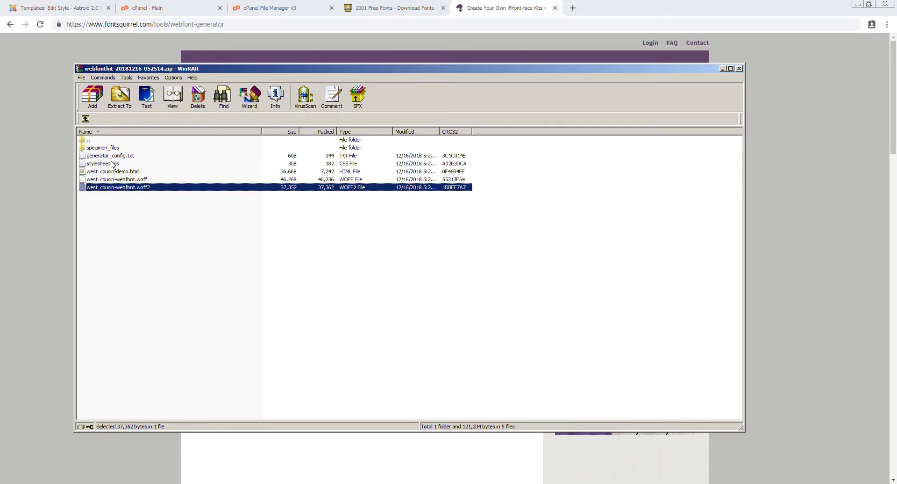
pyautogui.click(108, 164)
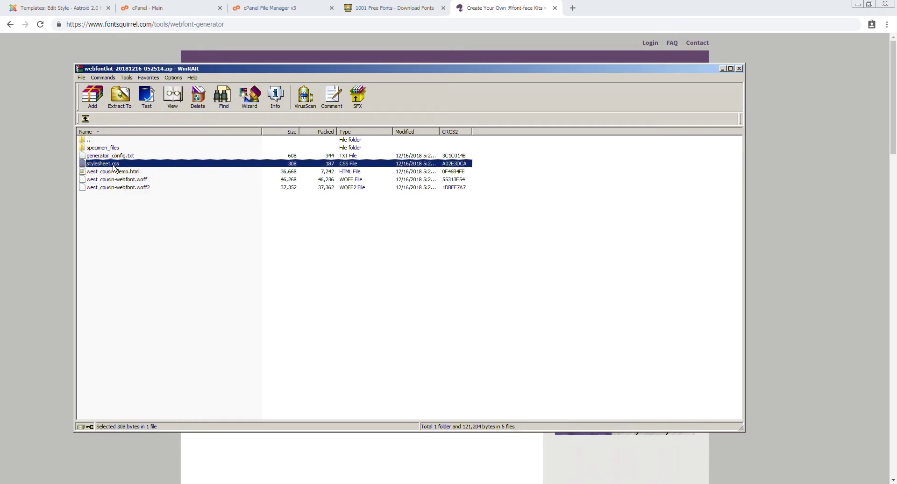
pyautogui.click(145, 180)
pyautogui.click(141, 187)
pyautogui.moveTo(150, 208); pyautogui.dragTo(111, 149)
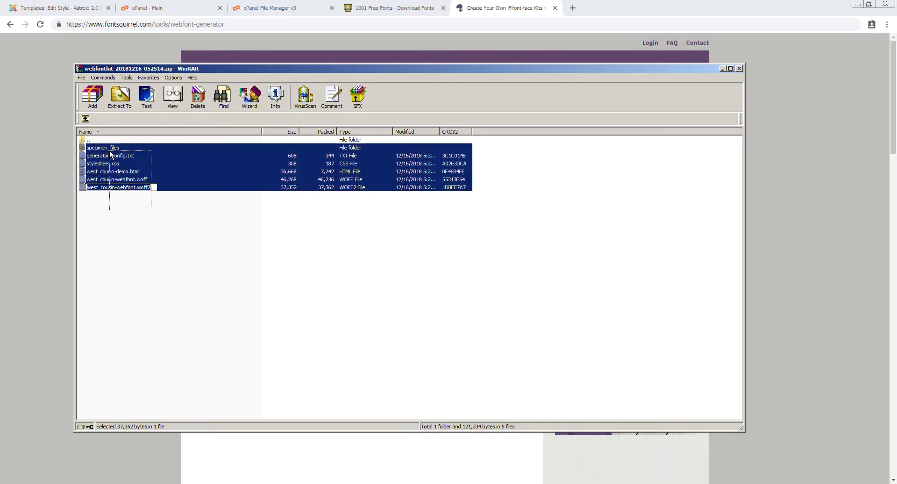
pyautogui.click(174, 212)
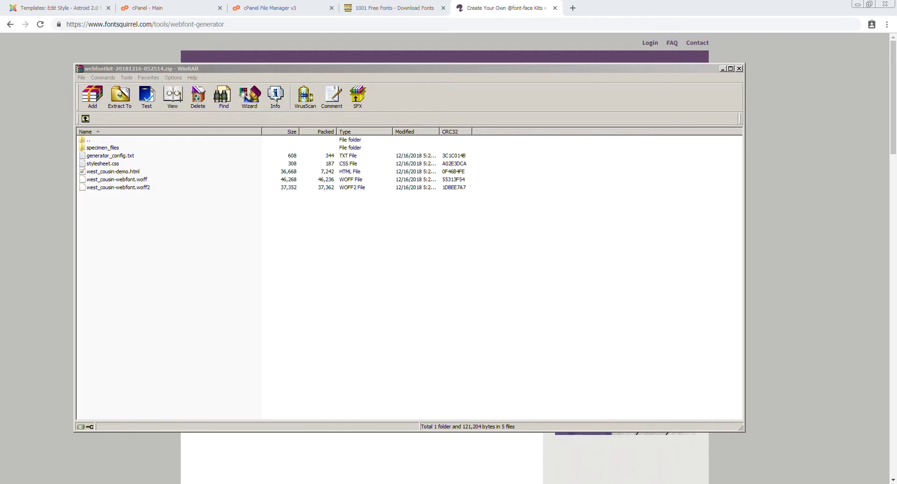
# Copy west_cousin-webfont.woff and west_cousin-webfont.woff2 from the kit archive into the local fonts/west cousin folder
pyautogui.click(116, 180)
pyautogui.keyDown('shift'); pyautogui.click(118, 187); pyautogui.keyUp('shift')
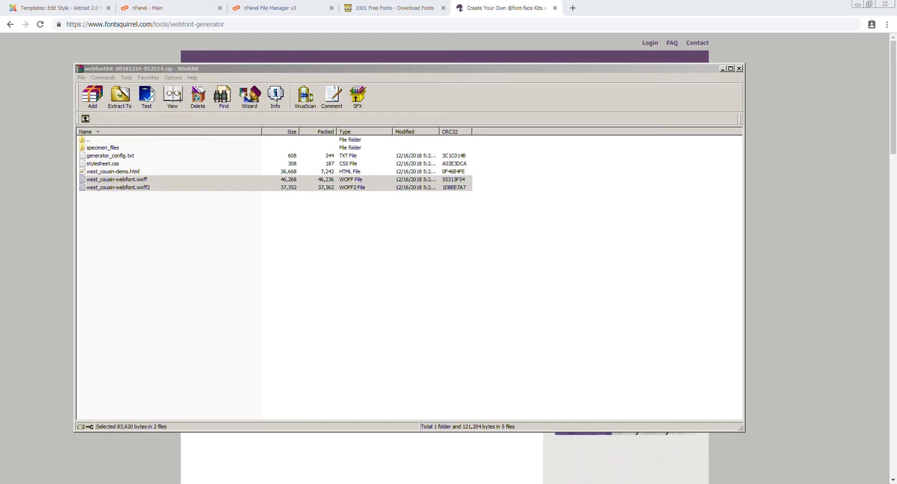
pyautogui.hotkey('alt', 'Tab')
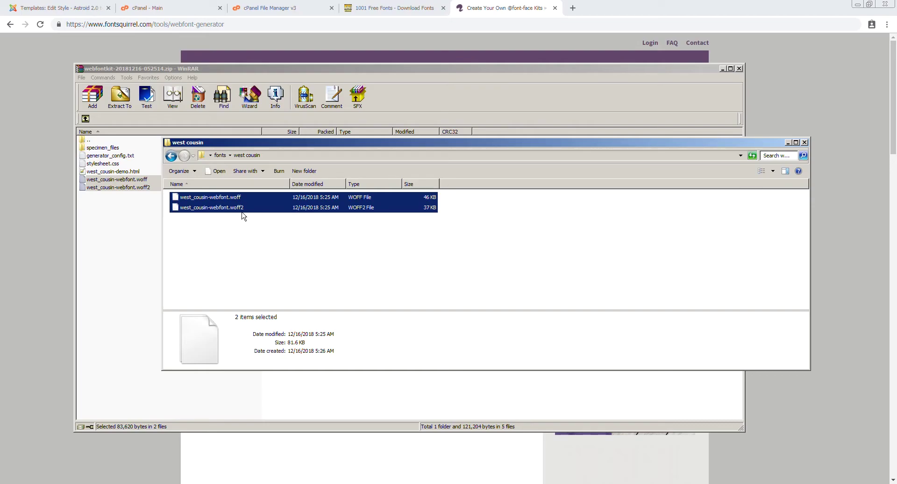
# In the cPanel File Manager, create a folder named fonts inside public_html/astroid20/templates/astroid_template_zero
pyautogui.click(269, 6)
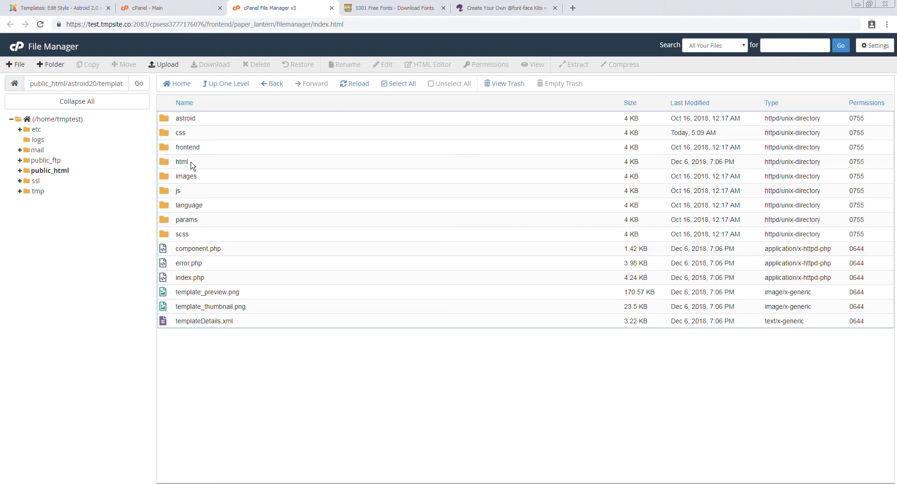
pyautogui.click(271, 85)
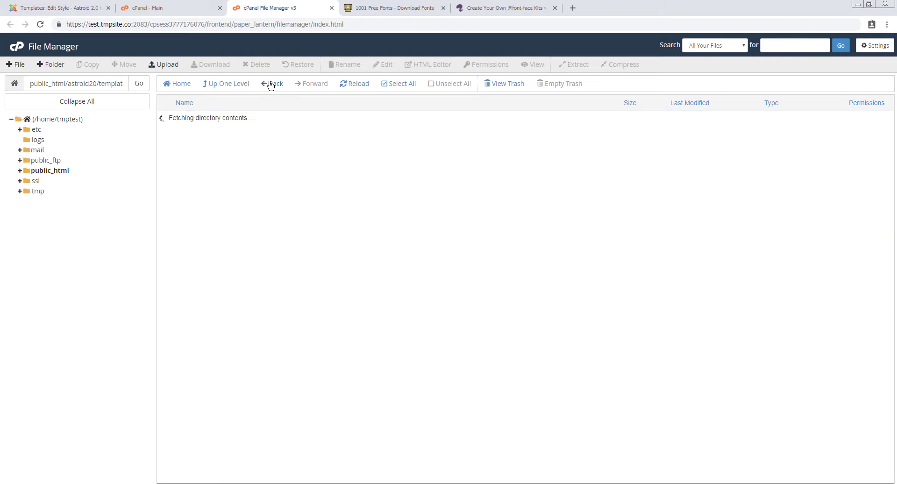
pyautogui.click(272, 85)
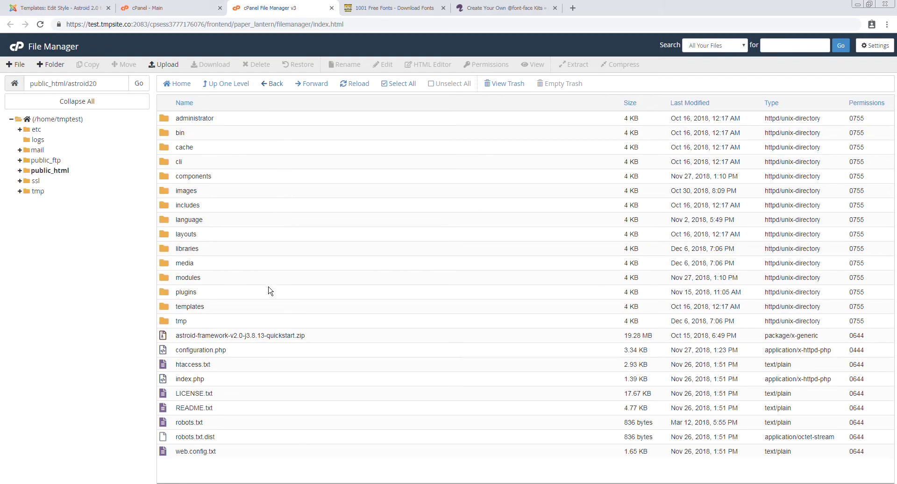
pyautogui.click(213, 307)
pyautogui.click(213, 306)
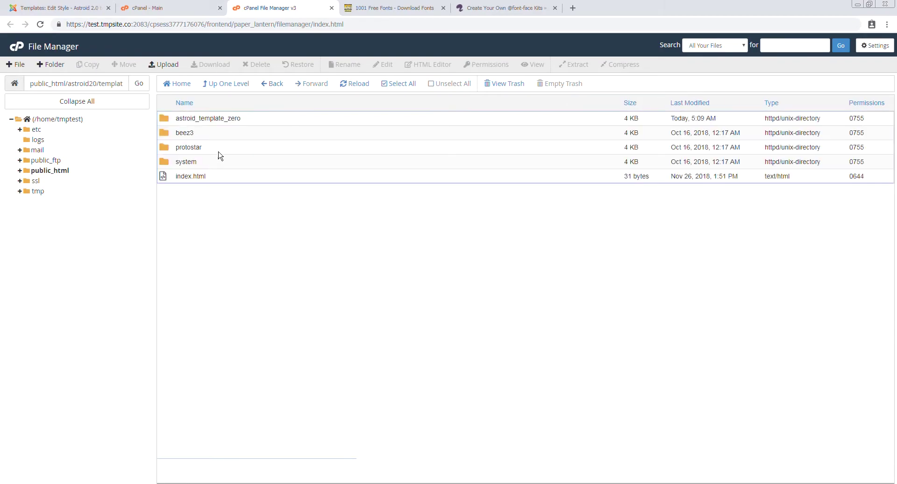
pyautogui.doubleClick(255, 121)
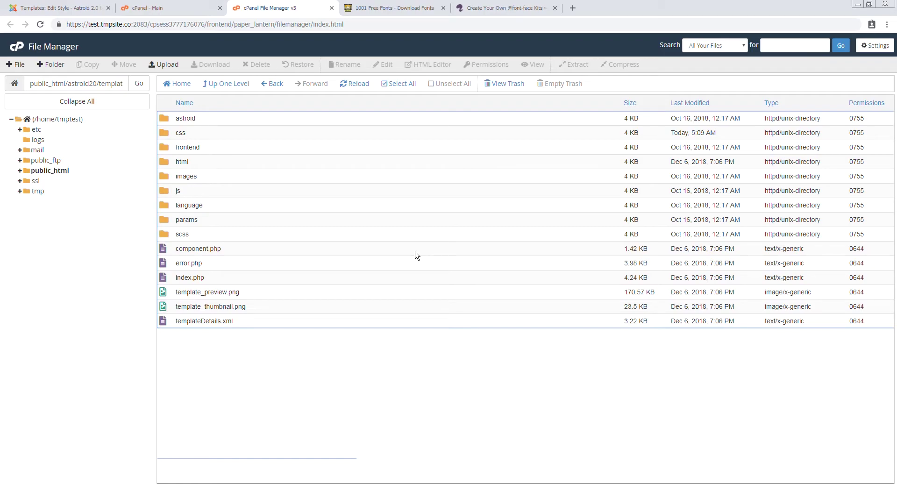
pyautogui.click(55, 65)
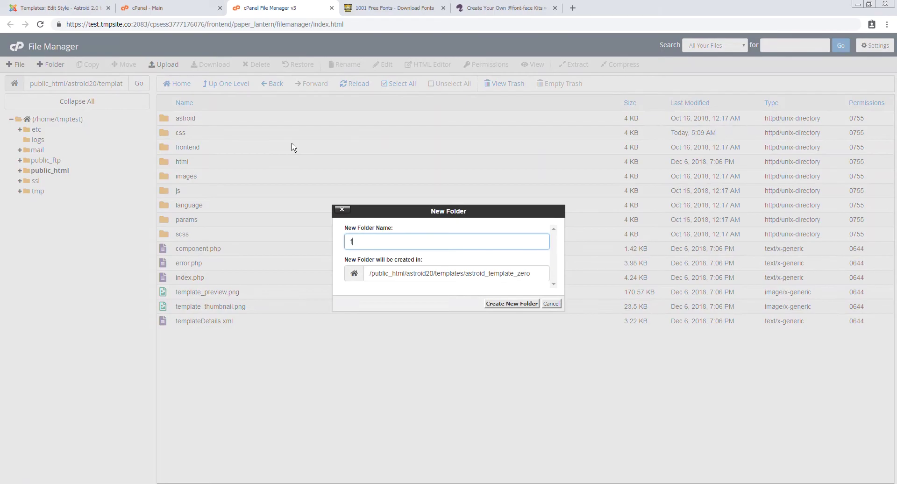
pyautogui.write('fonts')
pyautogui.click(502, 303)
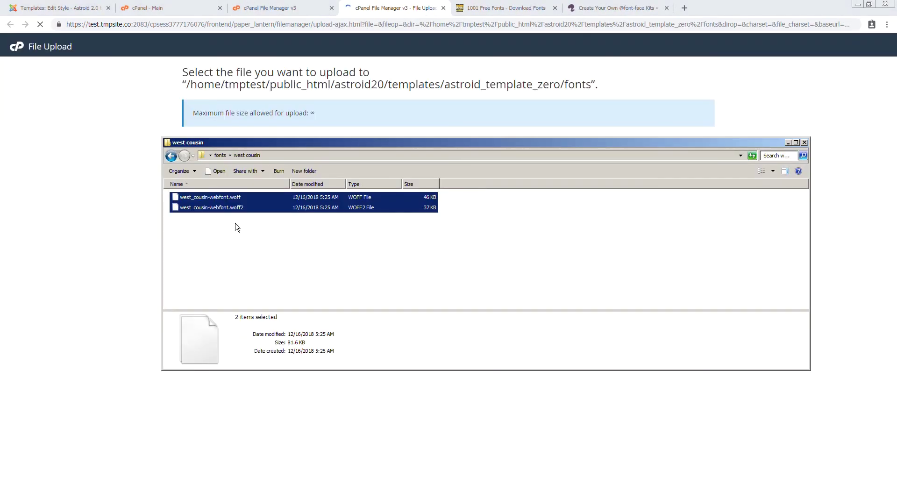
# Upload west_cousin-webfont.woff and west_cousin-webfont.woff2 to the template's fonts folder and reload the file listing
pyautogui.moveTo(223, 207); pyautogui.dragTo(460, 208)
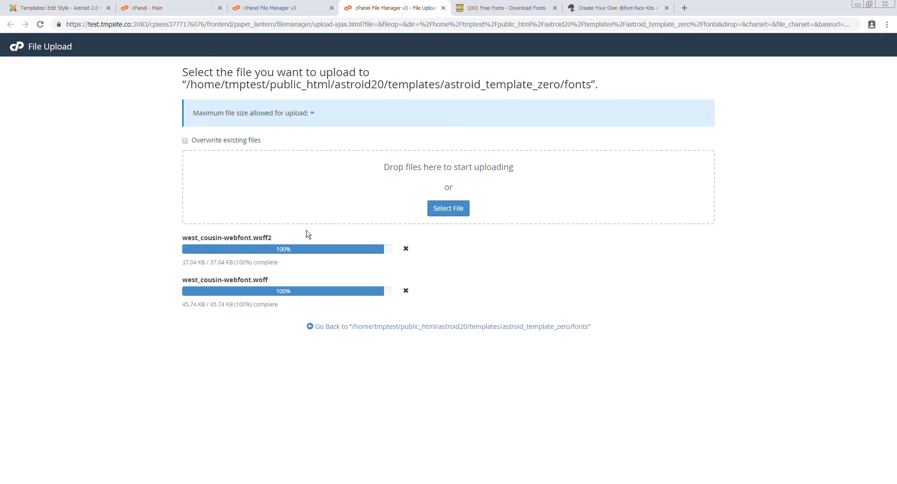
pyautogui.click(286, 4)
pyautogui.click(354, 82)
pyautogui.middleClick(387, 6)
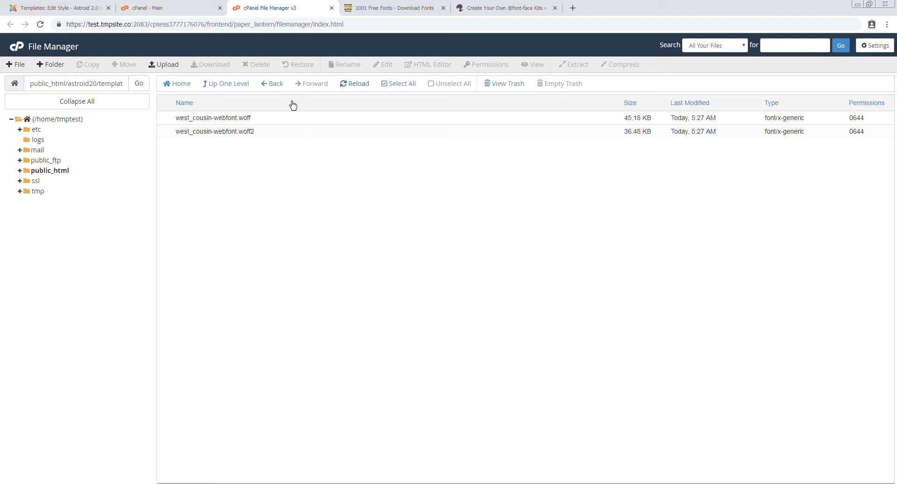
# Create a file named custom.css in the template's css folder and open it for editing
pyautogui.click(274, 85)
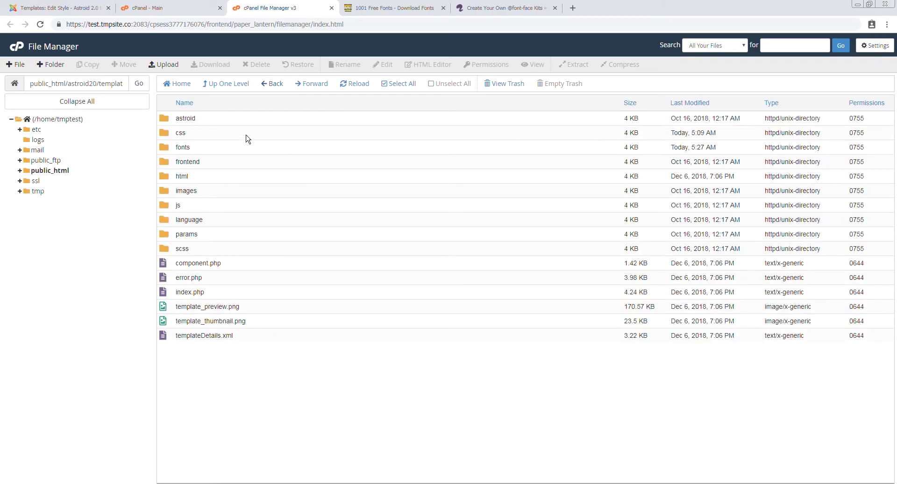
pyautogui.doubleClick(212, 133)
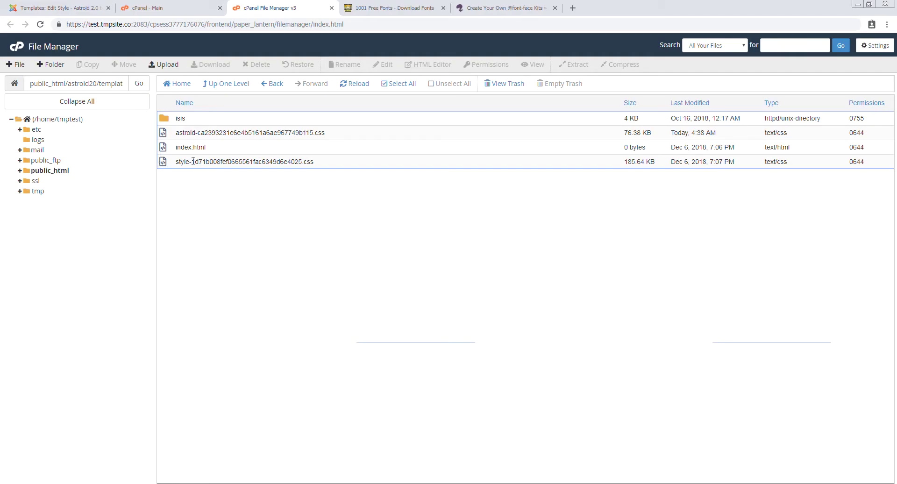
pyautogui.click(16, 64)
pyautogui.write('custom.c')
pyautogui.click(508, 309)
pyautogui.doubleClick(216, 145)
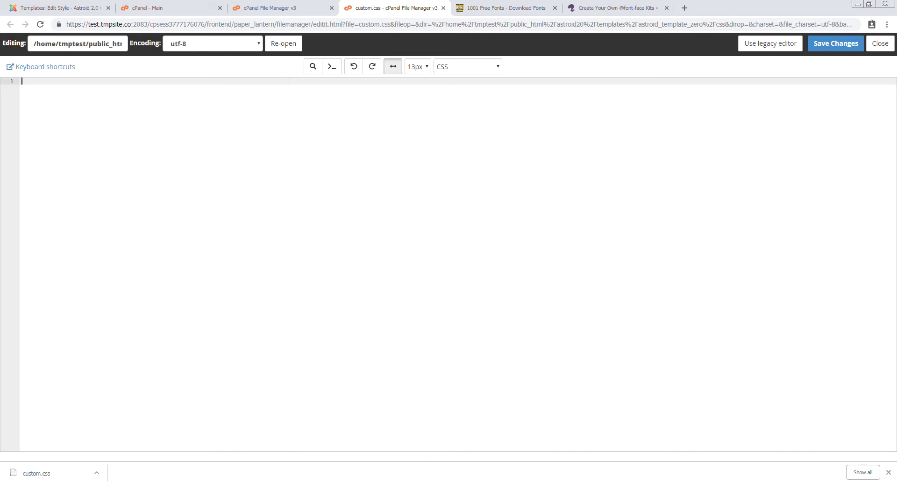
pyautogui.click(410, 481)
pyautogui.click(410, 481)
pyautogui.click(410, 482)
pyautogui.press('BackSpace')
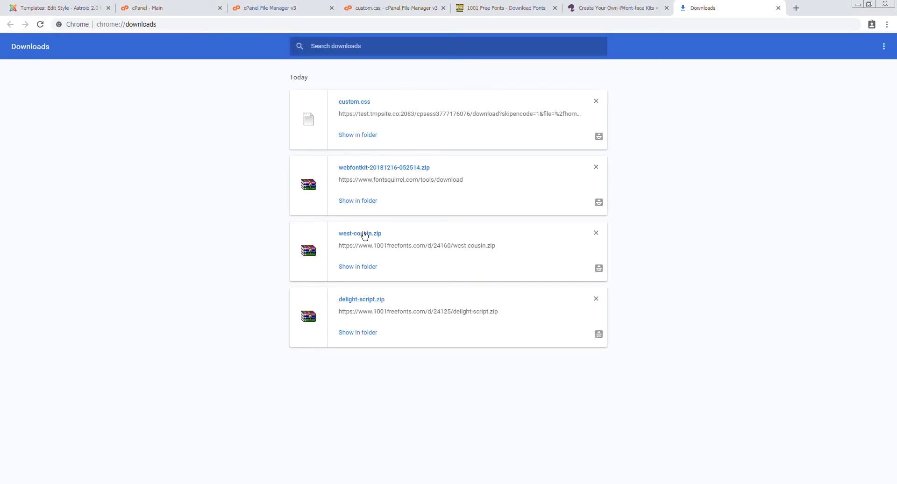
pyautogui.click(362, 233)
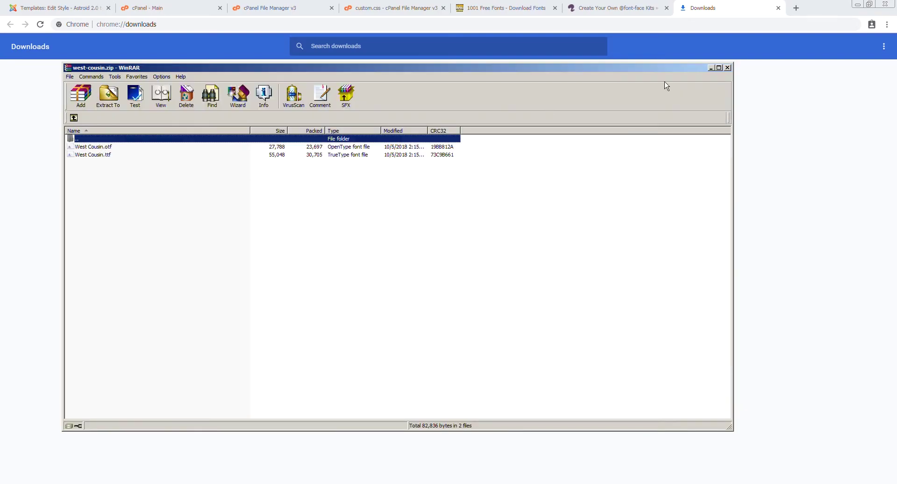
pyautogui.click(728, 68)
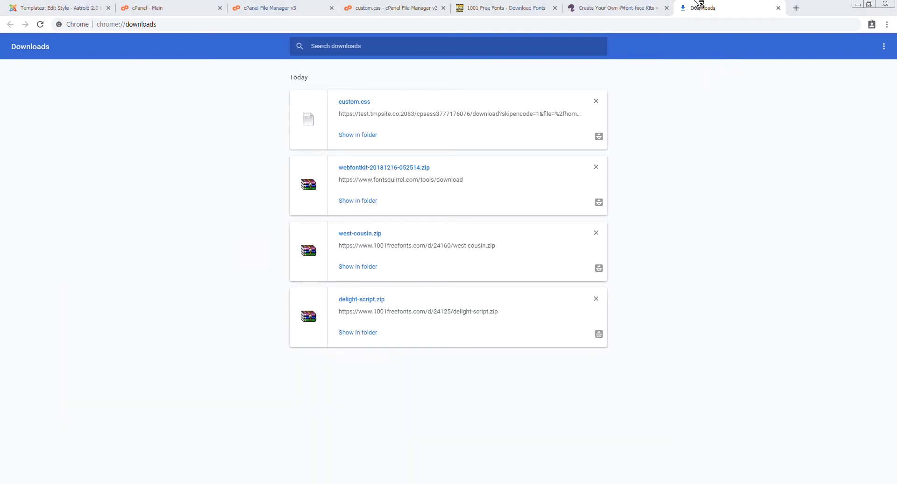
pyautogui.click(118, 174)
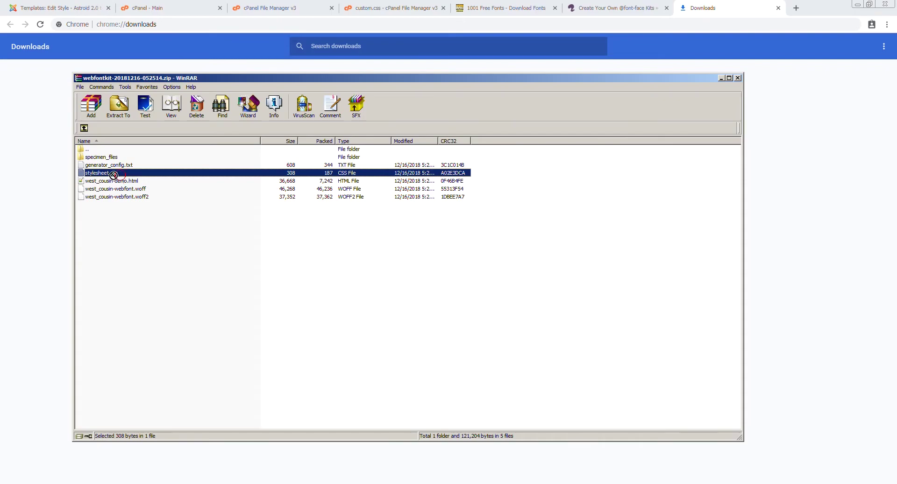
pyautogui.doubleClick(118, 173)
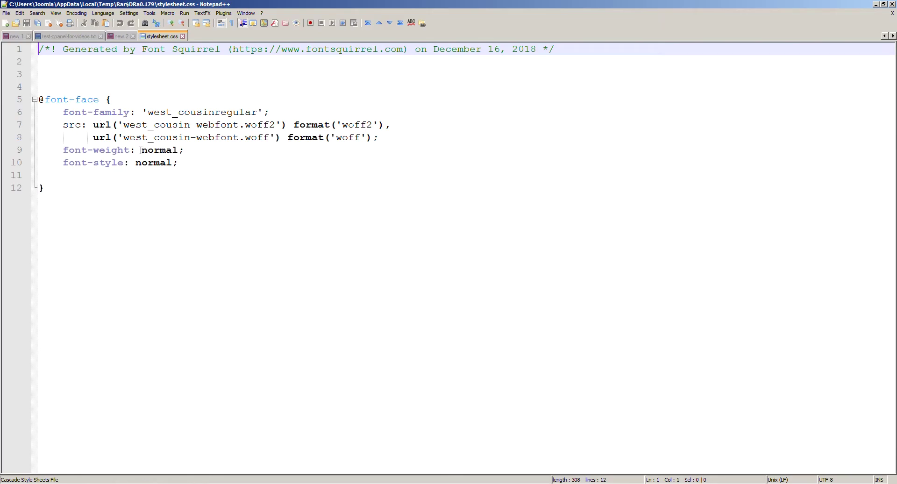
pyautogui.moveTo(93, 202); pyautogui.dragTo(34, 104)
pyautogui.hotkey('alt', 'F4')
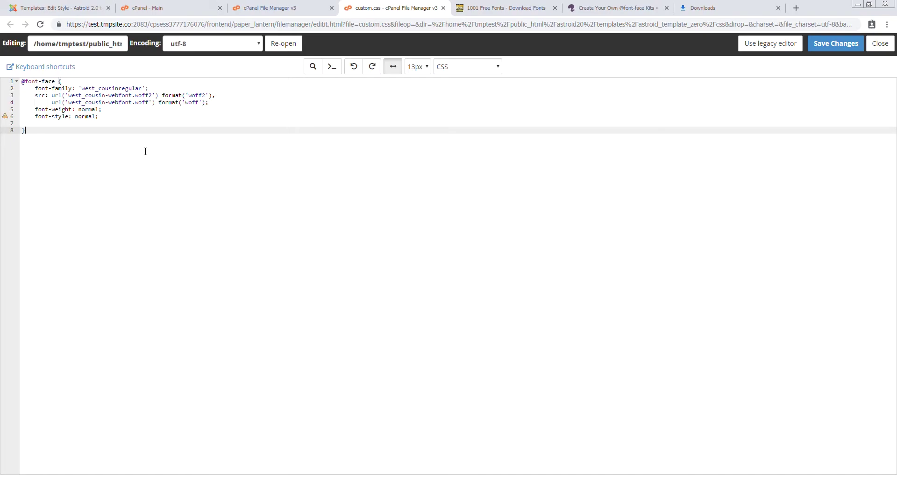
pyautogui.moveTo(69, 96); pyautogui.dragTo(146, 96)
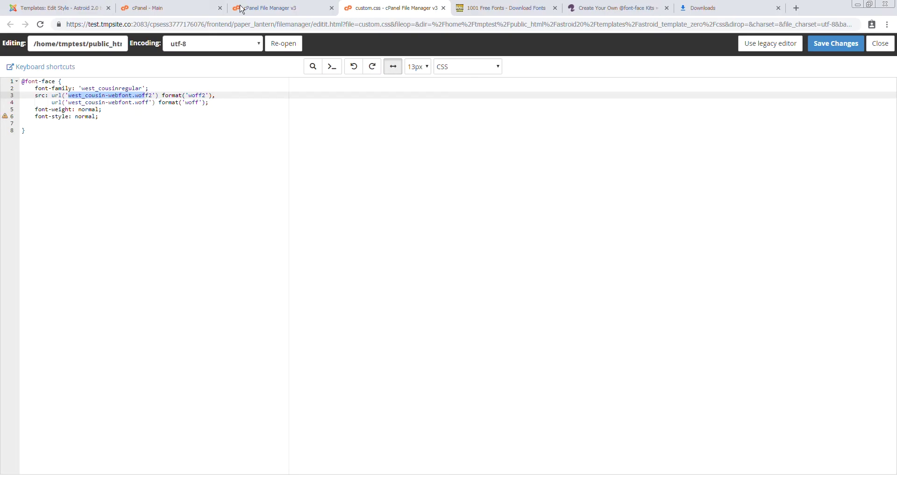
pyautogui.click(91, 110)
pyautogui.click(69, 95)
pyautogui.write('../fonts/')
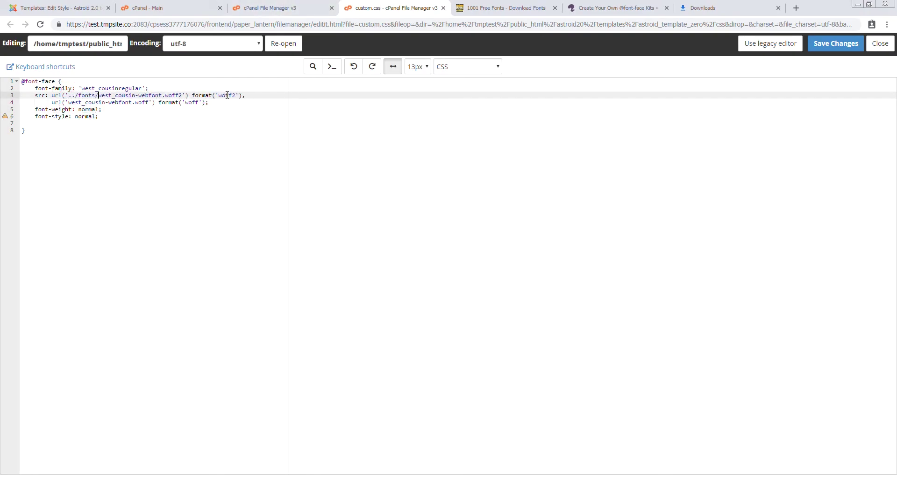
pyautogui.press('Down')
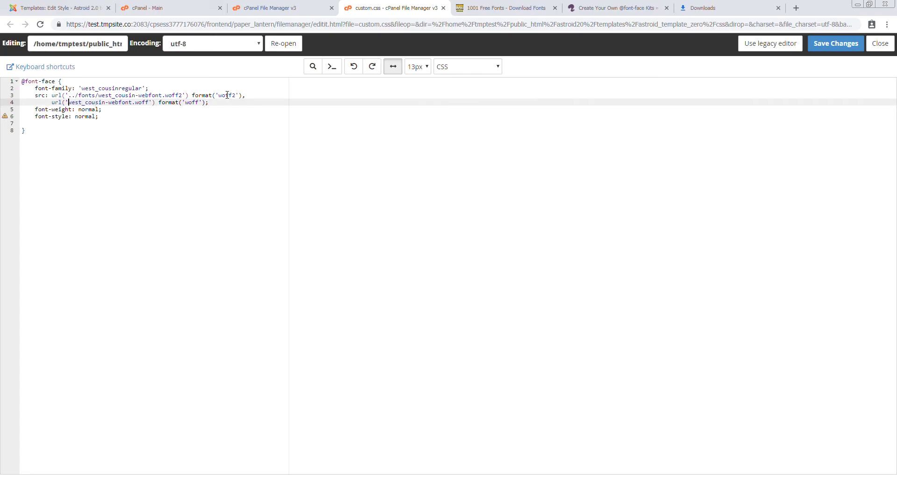
pyautogui.write('.')
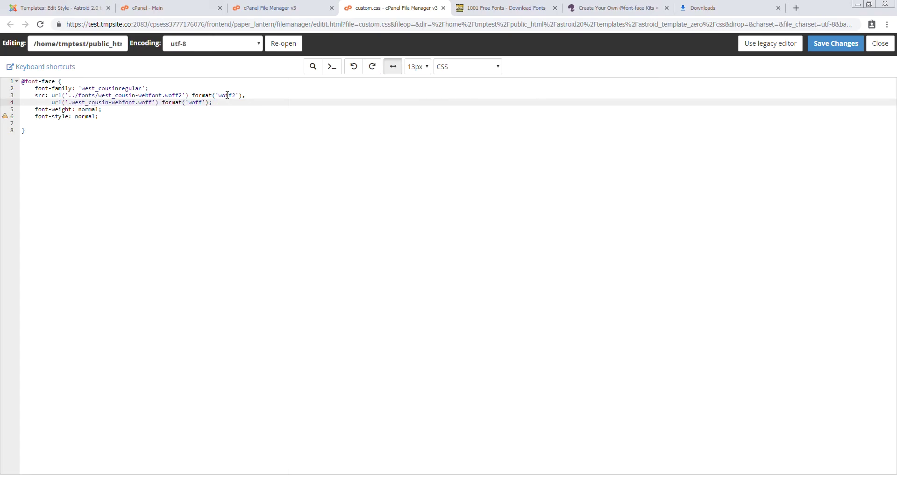
pyautogui.write('.fonts/')
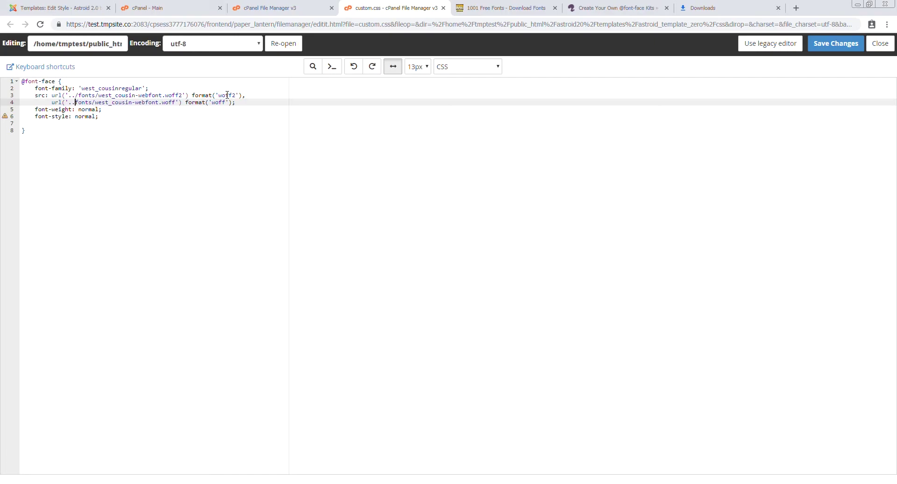
pyautogui.write('/')
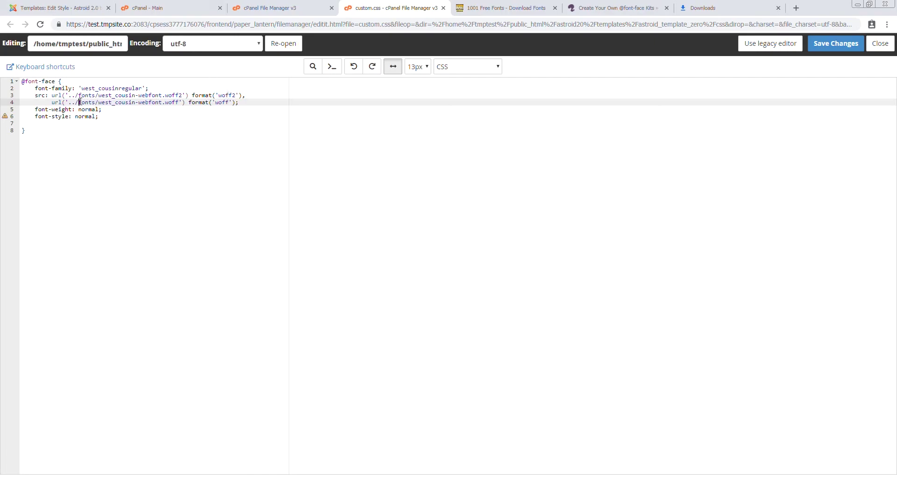
pyautogui.click(131, 95)
pyautogui.click(148, 101)
pyautogui.click(77, 138)
pyautogui.press('Up')
pyautogui.press('Delete')
pyautogui.press('End')
pyautogui.press('Return')
pyautogui.press('Return')
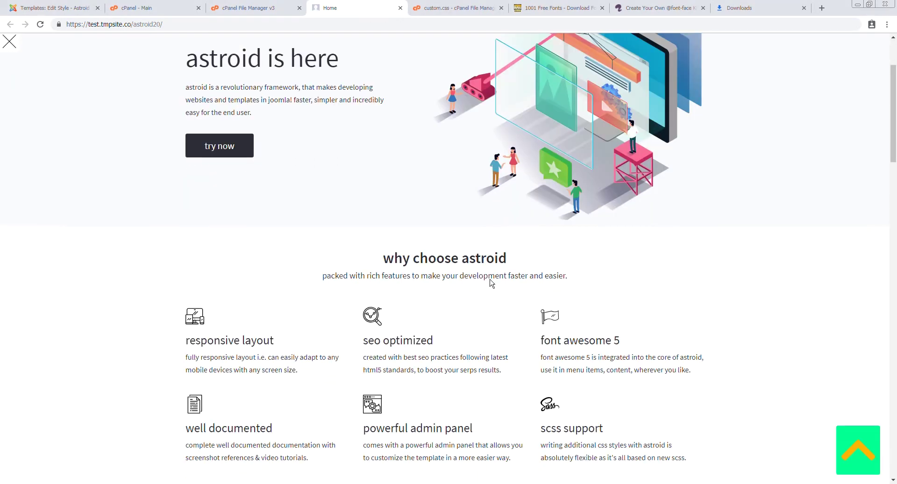
# Check the current text on the site's home page, and add a body rule with an empty font-family declaration to custom.css
pyautogui.moveTo(352, 234); pyautogui.dragTo(687, 341)
pyautogui.scroll(3, 282, 239)
pyautogui.click(455, 8)
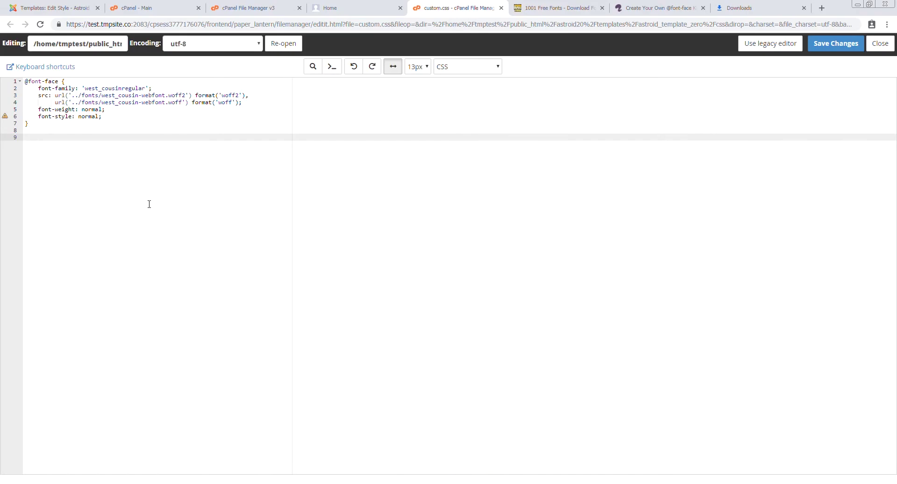
pyautogui.write('y {')
pyautogui.press('Return')
pyautogui.press('Return')
pyautogui.write('}')
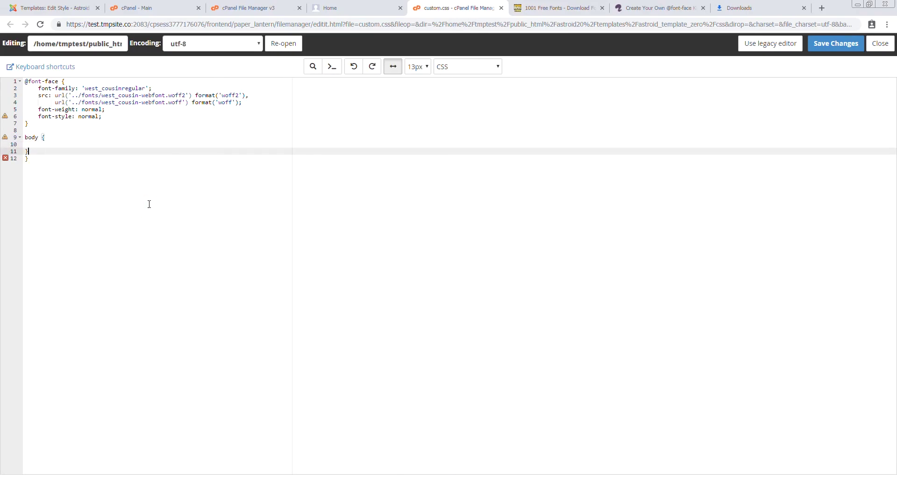
pyautogui.press('BackSpace')
pyautogui.write('font-family:;')
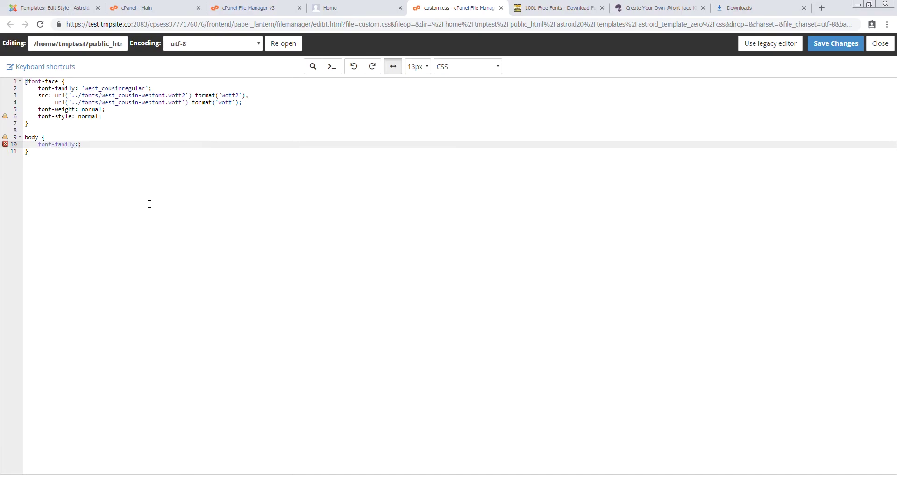
# Set the body rule's font-family to west_cousinregular !important and save custom.css
pyautogui.doubleClick(116, 91)
pyautogui.hotkey('ctrl', 'c')
pyautogui.click(78, 144)
pyautogui.hotkey('ctrl', 'v')
pyautogui.write('!im')
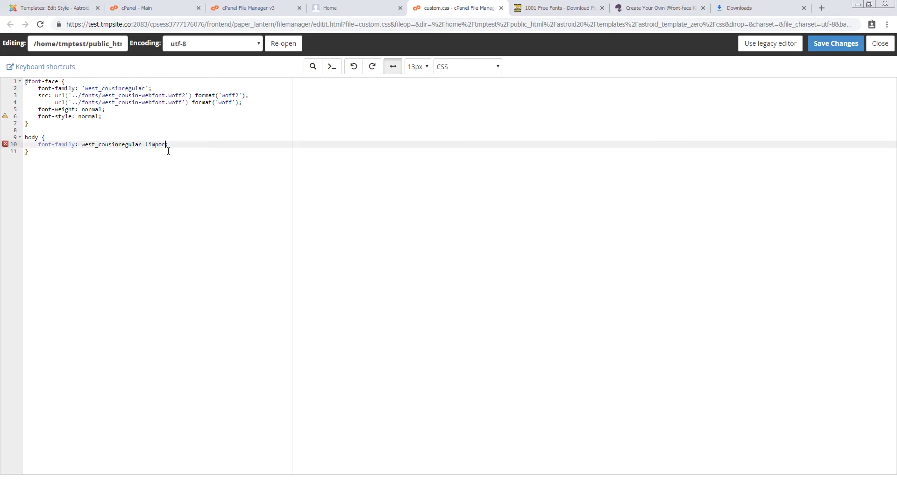
pyautogui.click(167, 144)
pyautogui.click(206, 150)
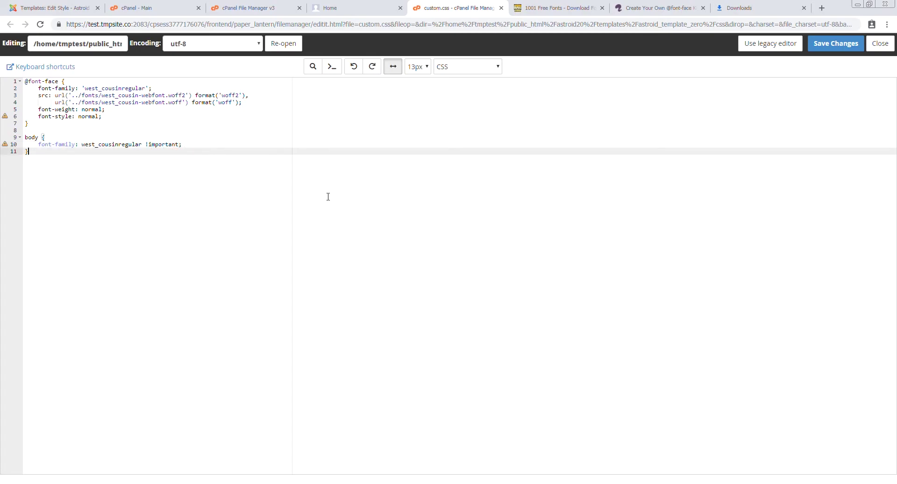
pyautogui.moveTo(120, 136); pyautogui.dragTo(169, 156)
pyautogui.click(156, 145)
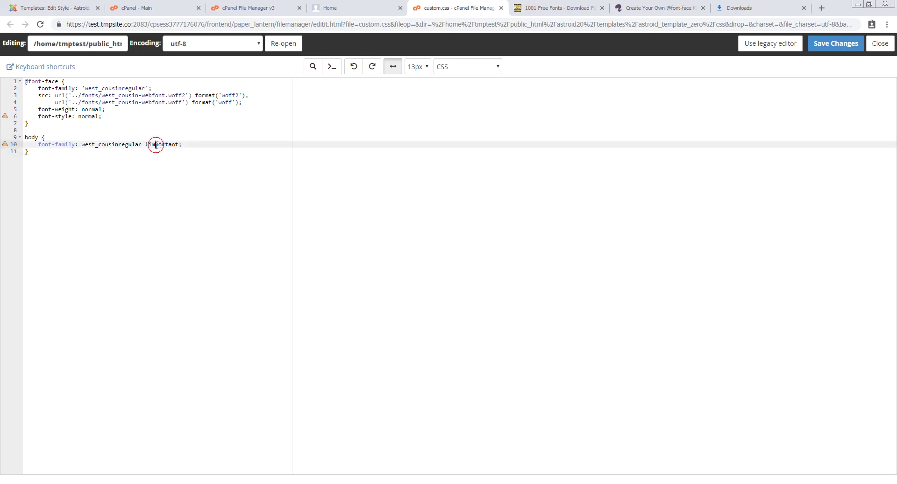
pyautogui.click(227, 151)
pyautogui.click(832, 44)
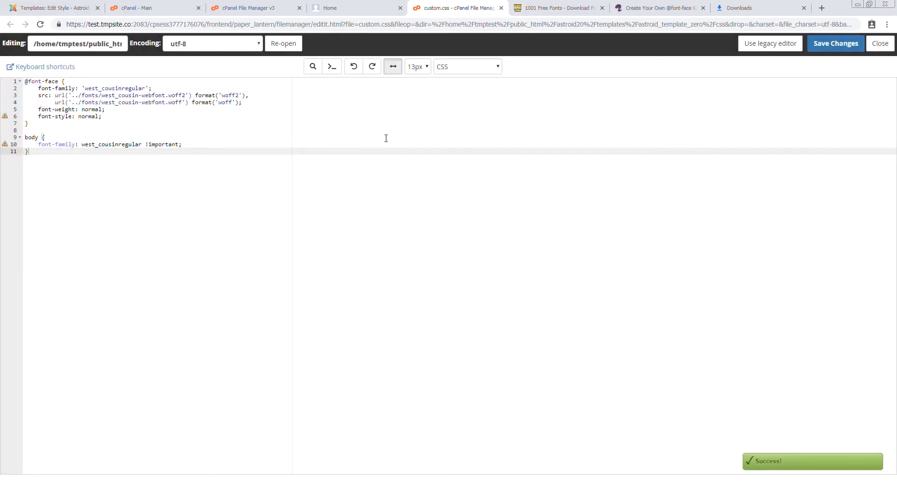
# Reload the site's home page and examine the font of the paragraphs, button and headings down the page
pyautogui.click(351, 8)
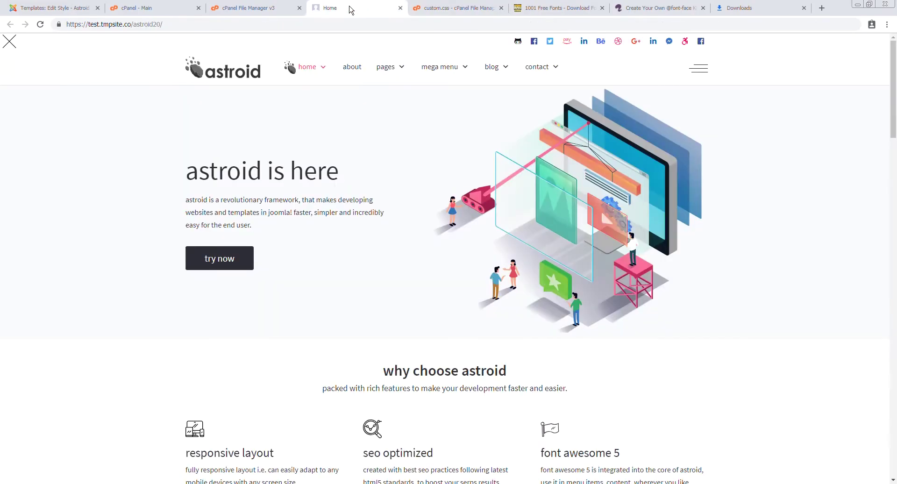
pyautogui.click(475, 167)
pyautogui.press('F5')
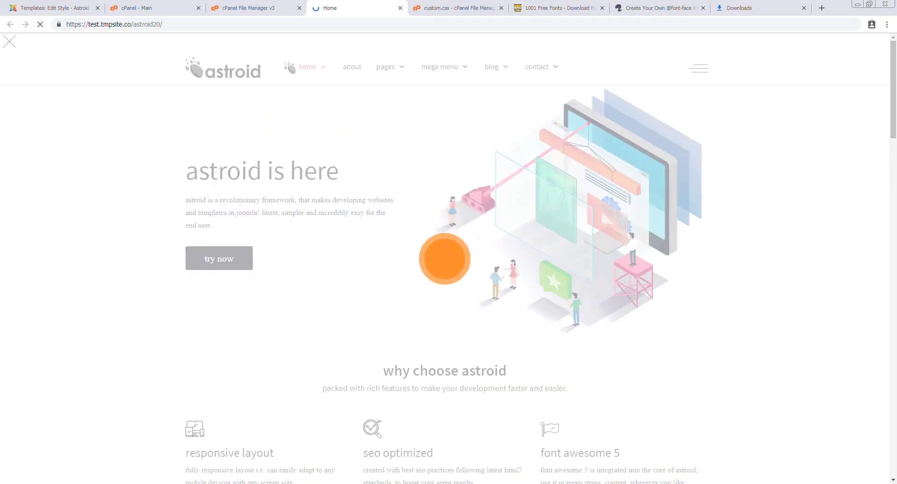
pyautogui.moveTo(180, 206); pyautogui.dragTo(259, 230)
pyautogui.scroll(-3, 236, 362)
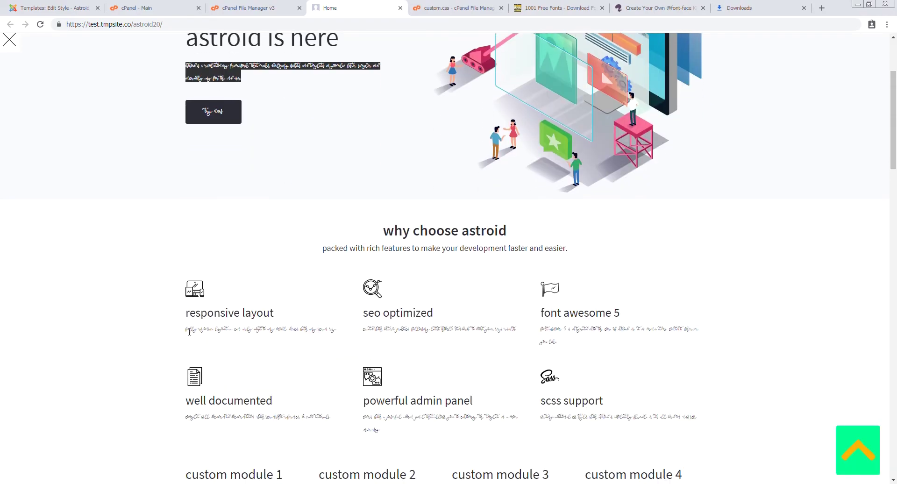
pyautogui.moveTo(189, 332); pyautogui.dragTo(565, 343)
pyautogui.click(565, 345)
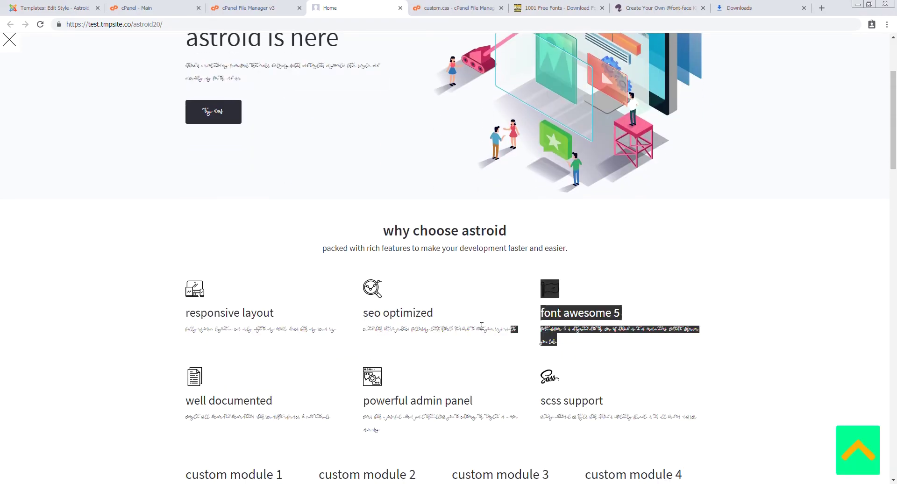
pyautogui.moveTo(482, 326); pyautogui.dragTo(337, 327)
pyautogui.click(390, 314)
pyautogui.moveTo(380, 239); pyautogui.dragTo(541, 330)
pyautogui.click(541, 331)
pyautogui.scroll(-5, 332, 321)
pyautogui.scroll(-1, 332, 313)
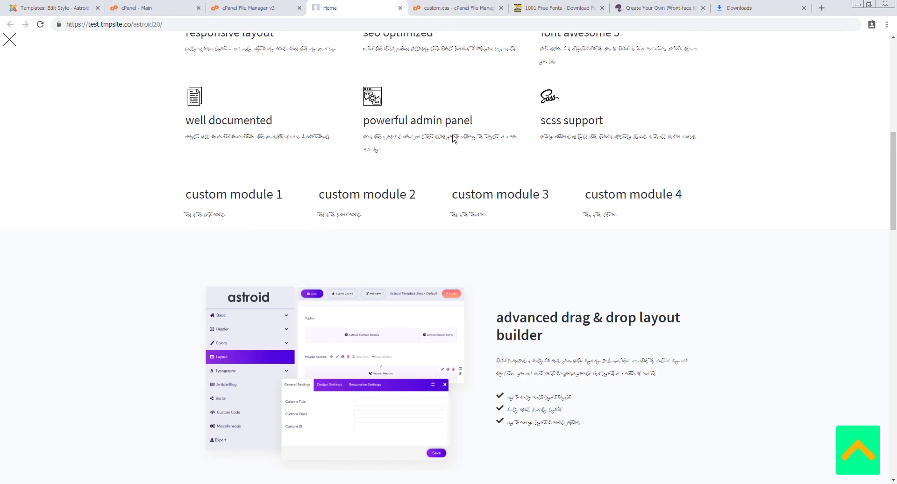
pyautogui.press('Home')
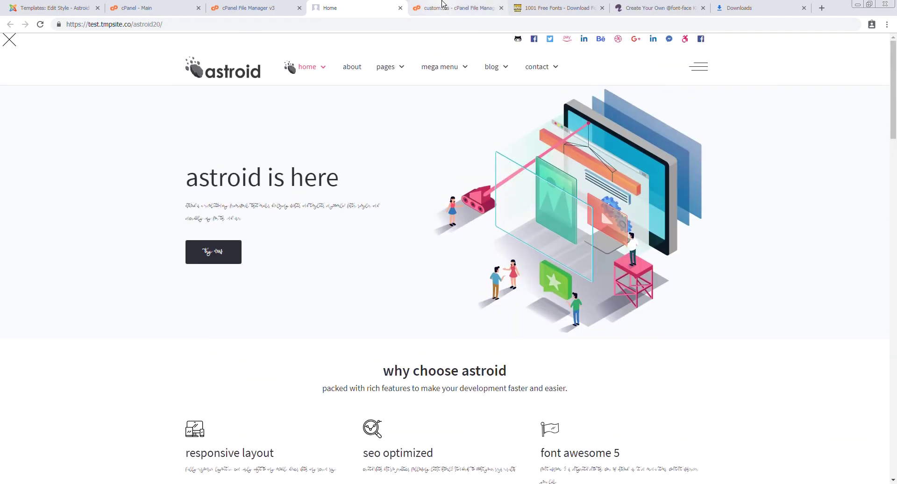
# Replace the body selector in custom.css with h1,h2,h3 and save the file
pyautogui.click(442, 5)
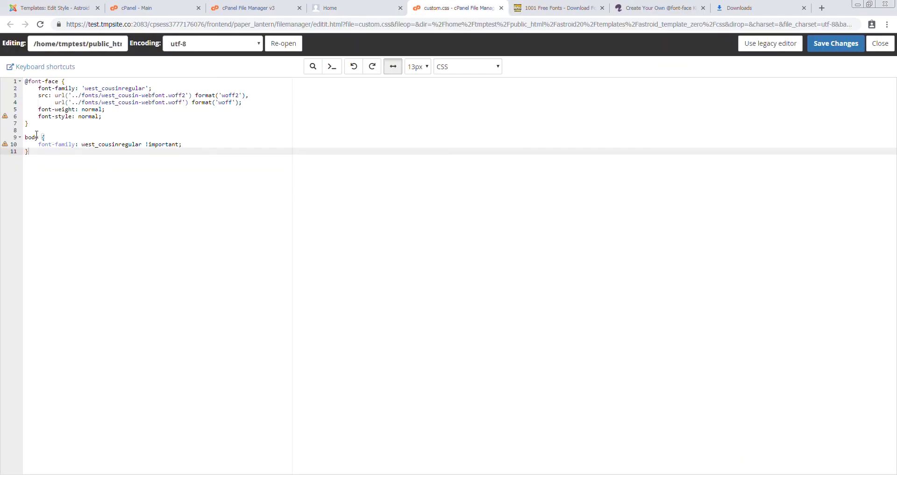
pyautogui.moveTo(37, 135); pyautogui.dragTo(15, 139)
pyautogui.write('h1,h2,h3')
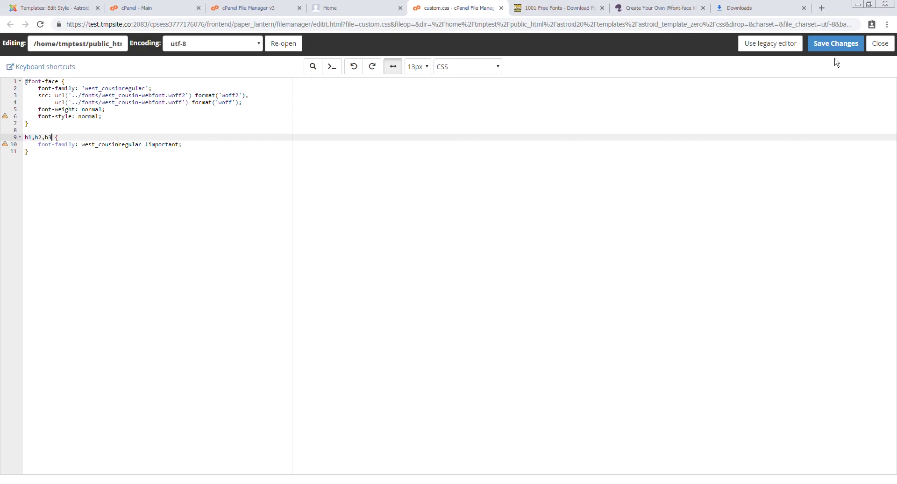
pyautogui.click(835, 43)
# Compare heading and body text on the home page, reload it, and examine the heading fonts throughout the page
pyautogui.click(354, 3)
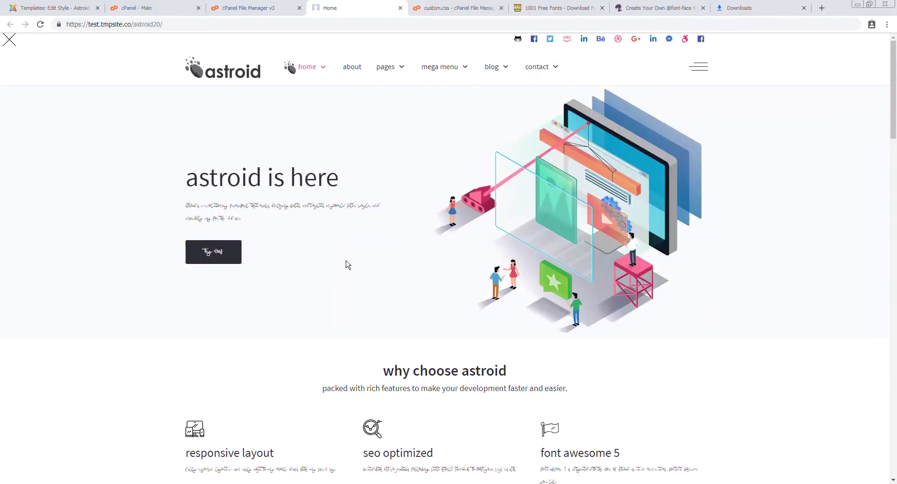
pyautogui.moveTo(190, 203); pyautogui.dragTo(215, 218)
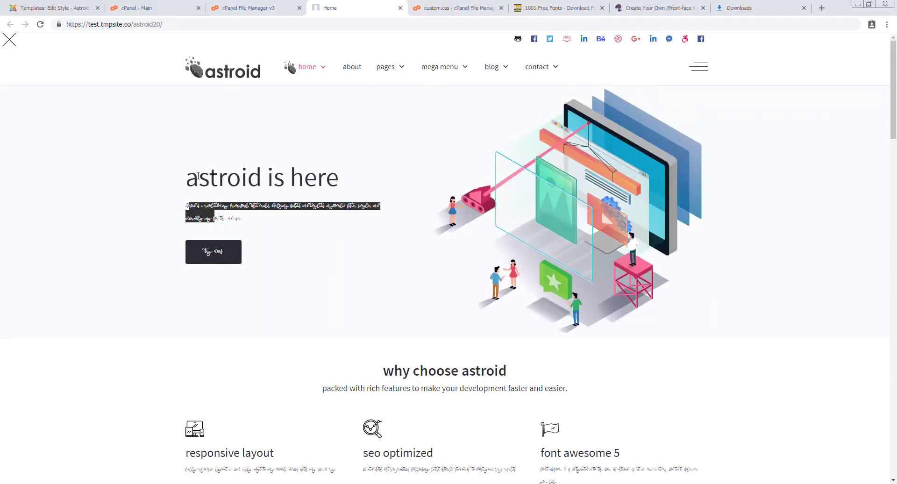
pyautogui.moveTo(199, 178); pyautogui.dragTo(274, 177)
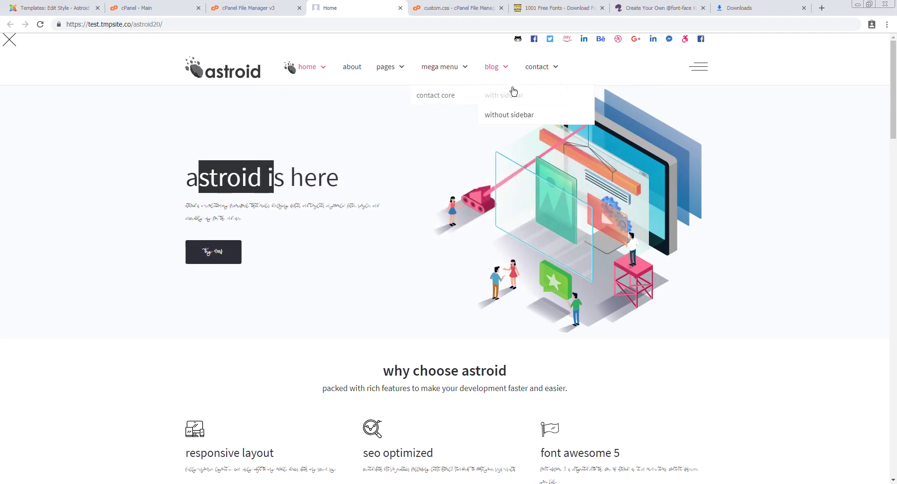
pyautogui.moveTo(186, 175); pyautogui.dragTo(255, 217)
pyautogui.scroll(-2, 384, 282)
pyautogui.click(372, 273)
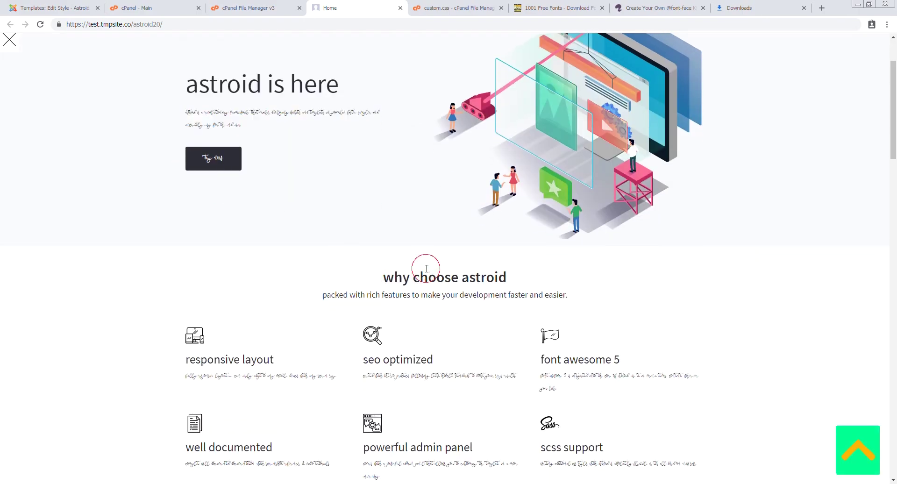
pyautogui.press('F5')
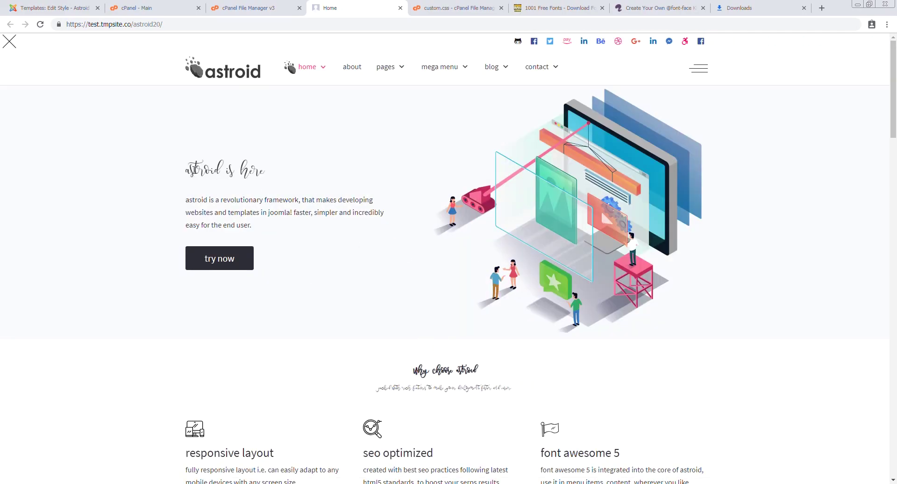
pyautogui.moveTo(191, 169); pyautogui.dragTo(269, 172)
pyautogui.moveTo(392, 366); pyautogui.dragTo(498, 388)
pyautogui.scroll(-6, 527, 383)
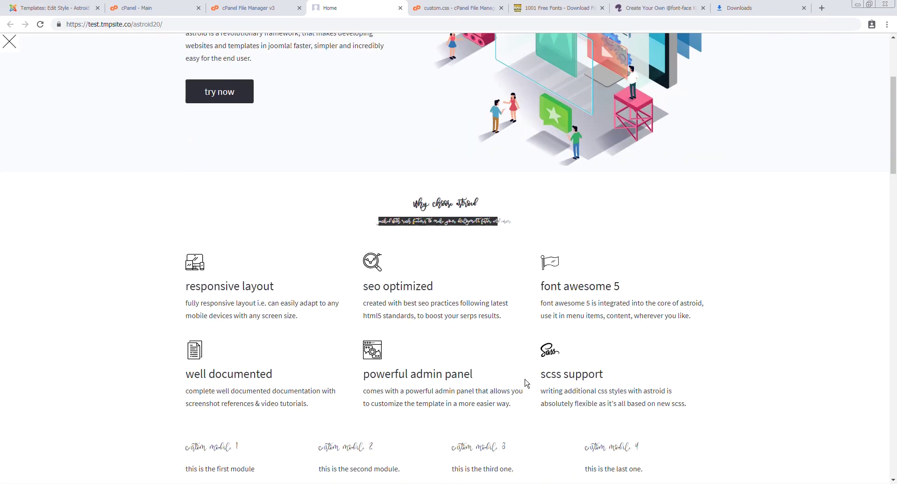
pyautogui.scroll(-4, 497, 322)
pyautogui.scroll(-4, 553, 303)
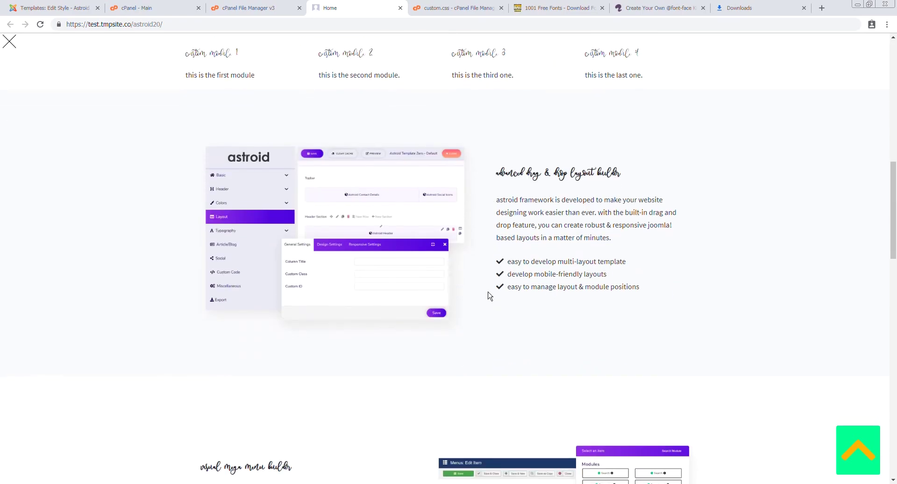
pyautogui.scroll(-4, 410, 305)
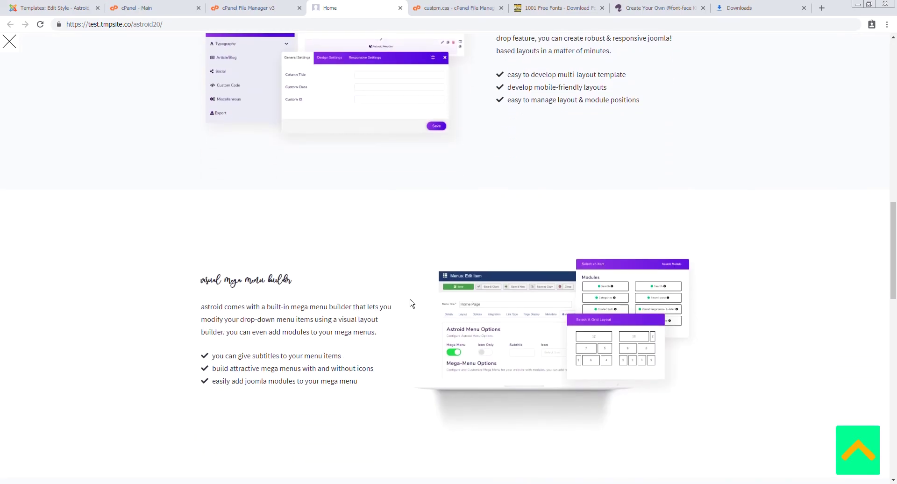
# Review the font-family declaration of the h1,h2,h3 rule in custom.css and return to the home page
pyautogui.click(473, 9)
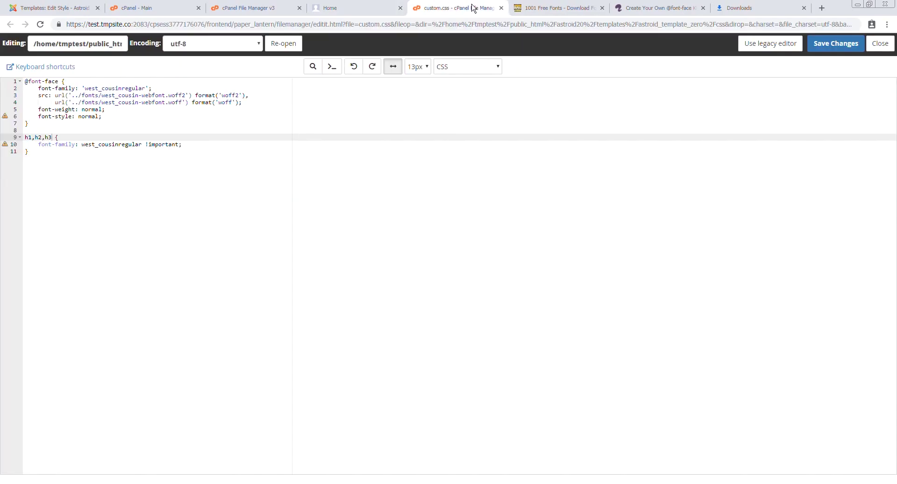
pyautogui.moveTo(39, 144); pyautogui.dragTo(188, 145)
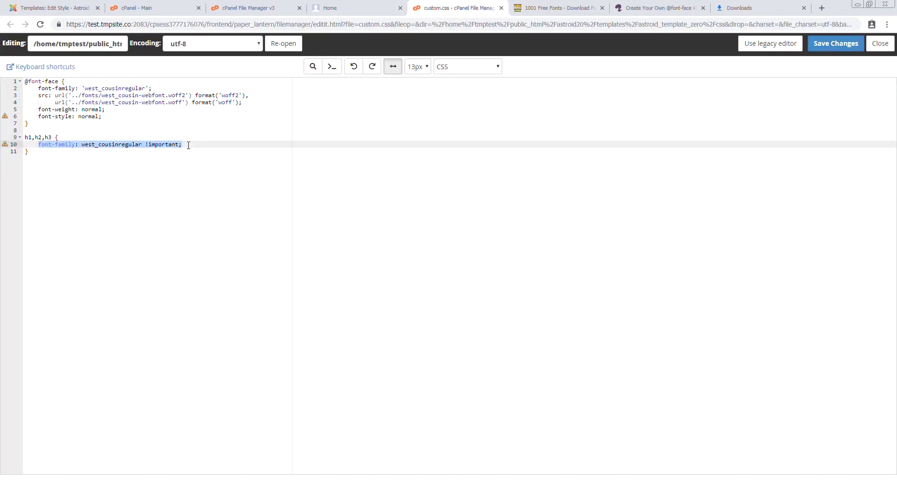
pyautogui.click(368, 7)
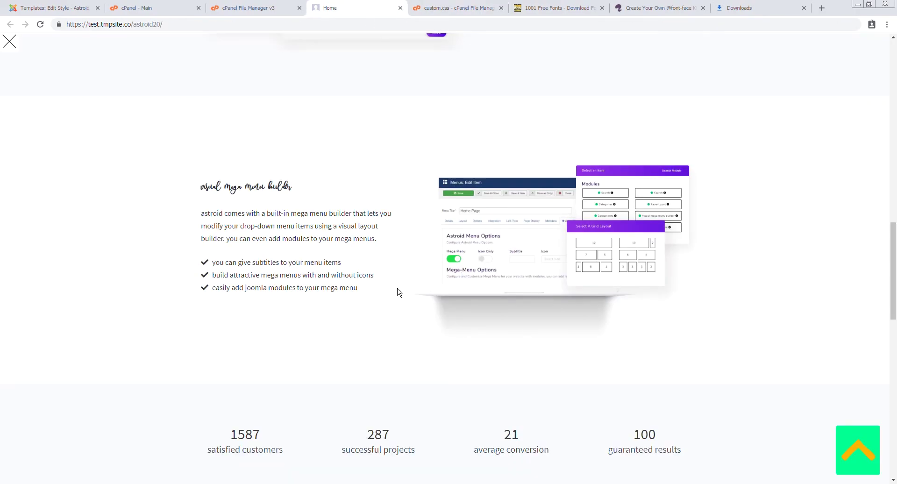